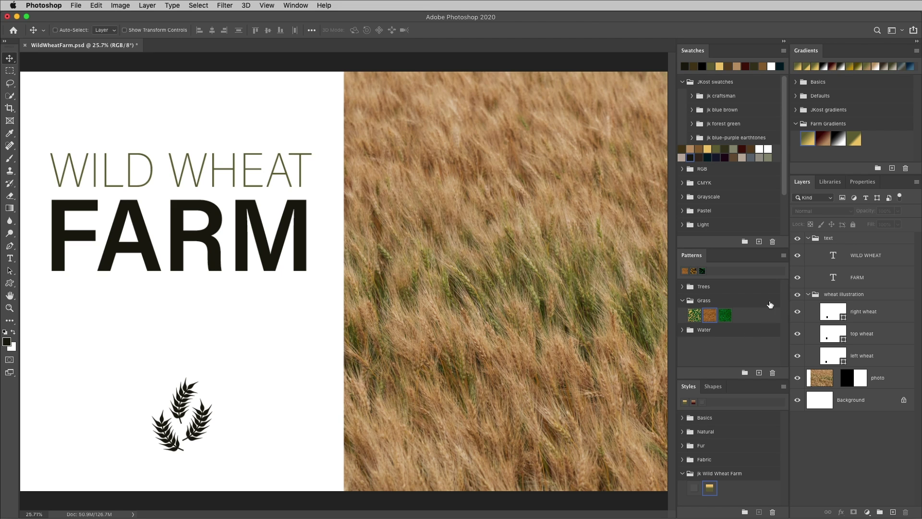
# Open the Patterns panel flyout menu of pattern preset options, then close it again
pyautogui.click(783, 256)
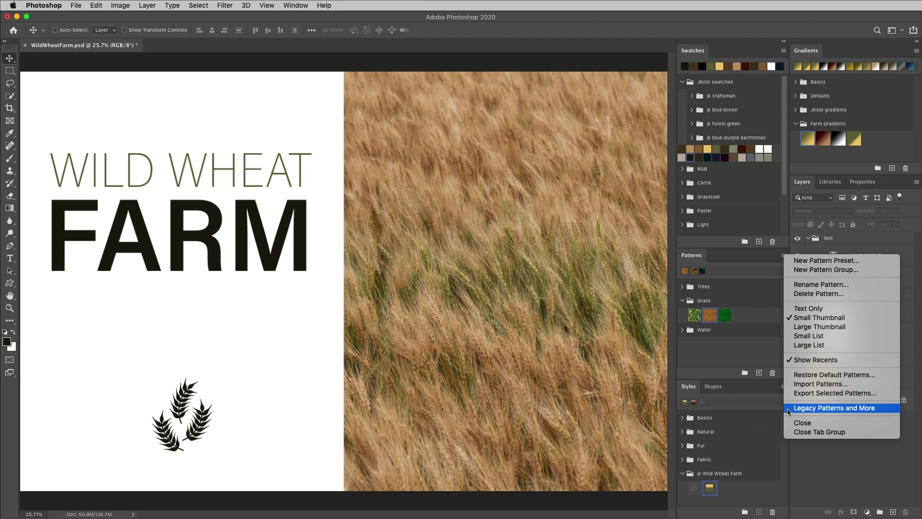
pyautogui.click(763, 401)
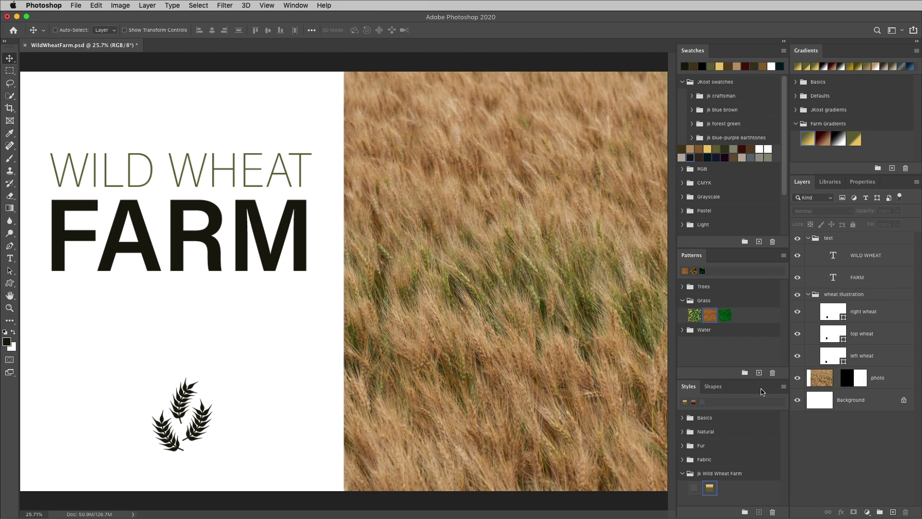
# Create a 'Wild Wheat Farm' swatch group inside JKost swatches, above jk craftsman
pyautogui.click(744, 244)
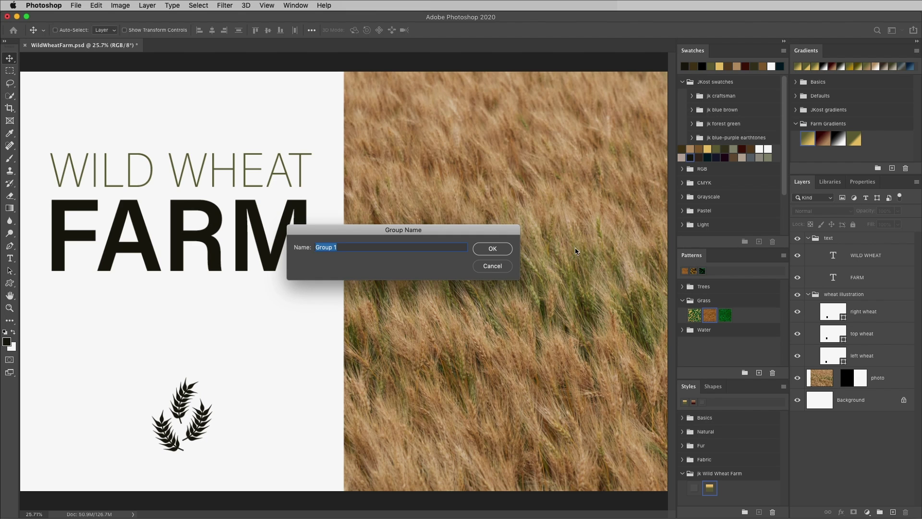
pyautogui.write('Wild Wheat Farm')
pyautogui.click(492, 249)
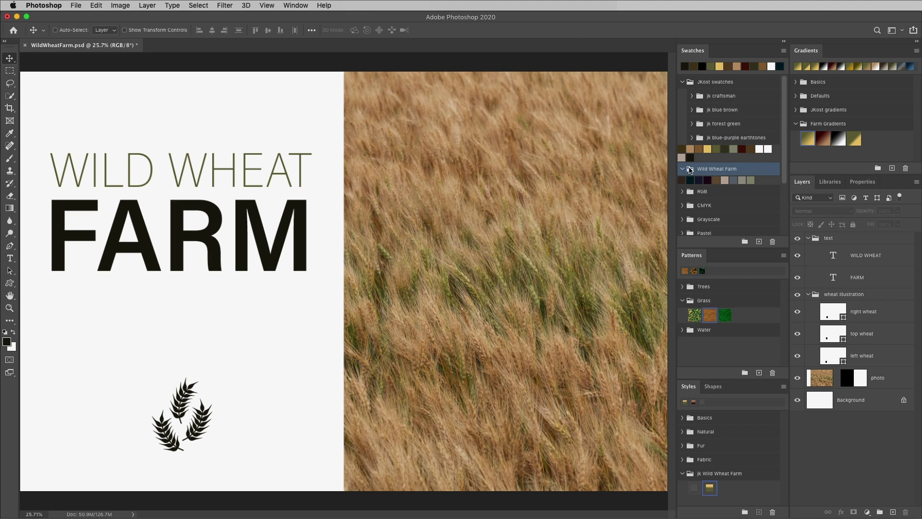
pyautogui.moveTo(691, 169); pyautogui.dragTo(697, 95)
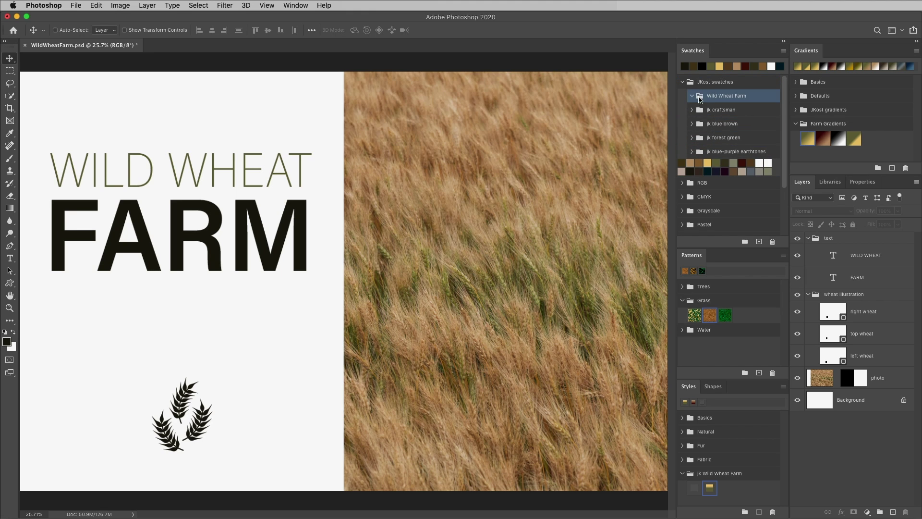
pyautogui.moveTo(686, 162); pyautogui.dragTo(710, 110)
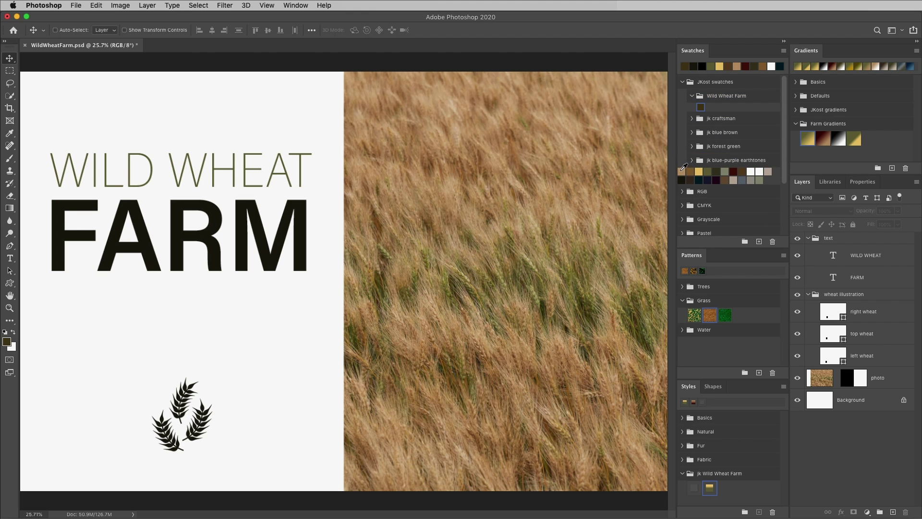
# Move the farm colour swatches into the group and shift the gold swatch one place left
pyautogui.click(681, 171)
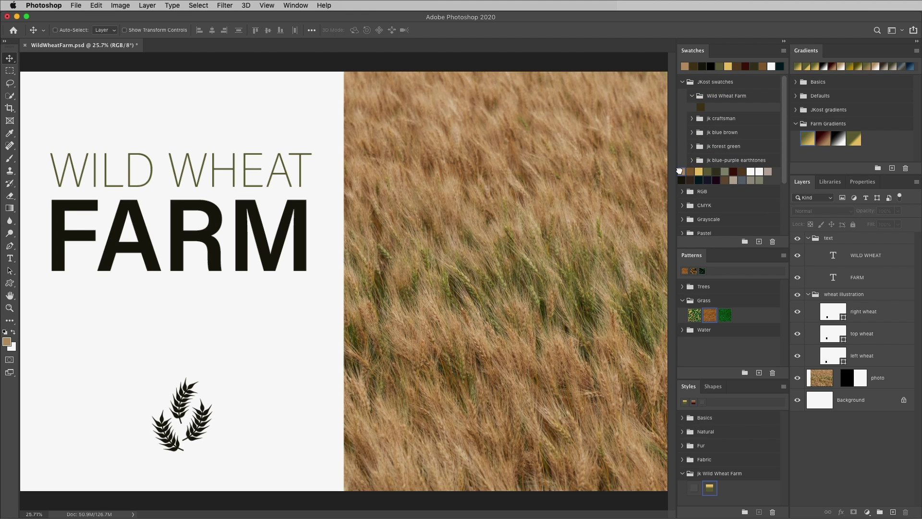
pyautogui.keyDown('shift'); pyautogui.click(734, 171); pyautogui.keyUp('shift')
pyautogui.moveTo(734, 171); pyautogui.dragTo(729, 107)
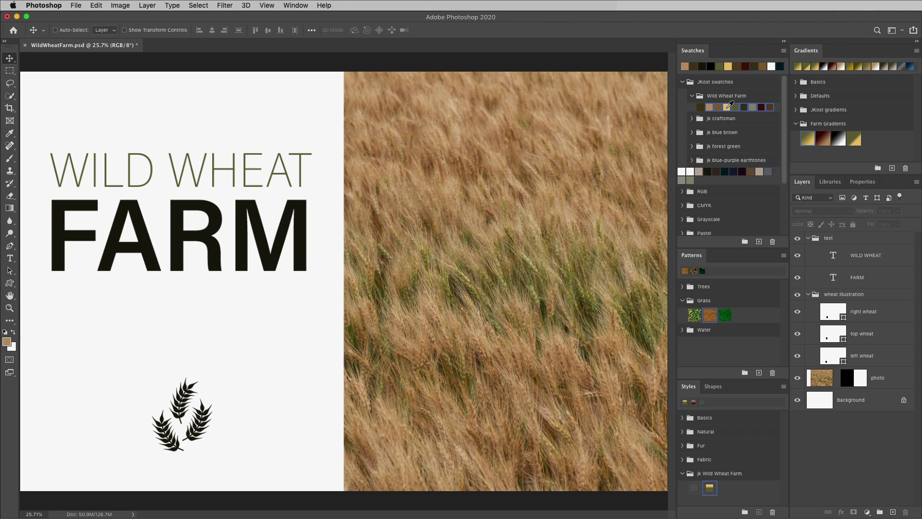
pyautogui.click(728, 107)
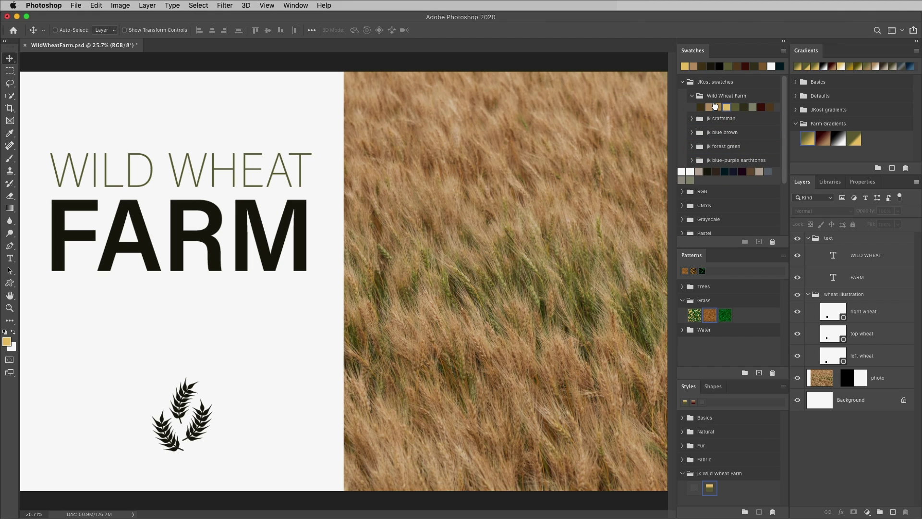
pyautogui.moveTo(715, 107); pyautogui.dragTo(715, 107)
pyautogui.rightClick(717, 107)
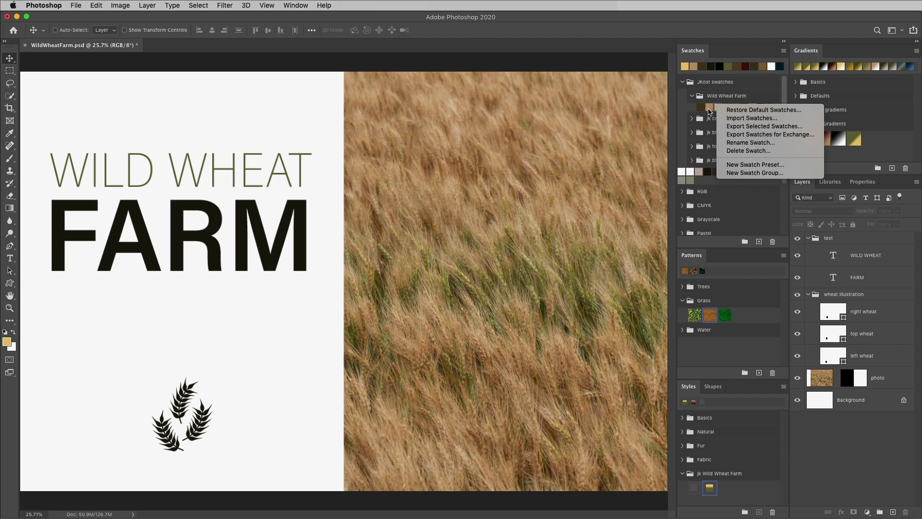
pyautogui.click(710, 111)
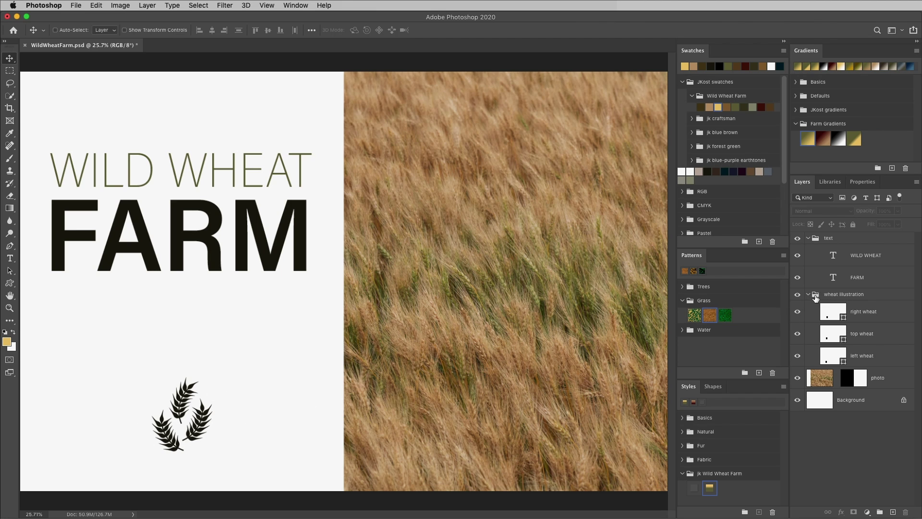
# Zoom to the wheat illustration layer group so the three wheat sprigs fill the view
pyautogui.keyDown('alt'); pyautogui.click(852, 296); pyautogui.keyUp('alt')
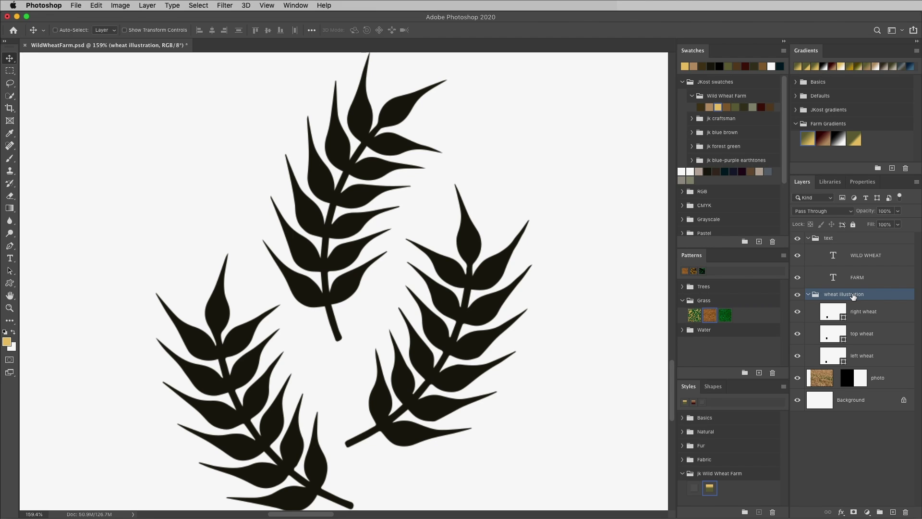
# Try olive on the left wheat, the gold-to-olive gradient on the right, Grass pattern on the top
pyautogui.click(860, 356)
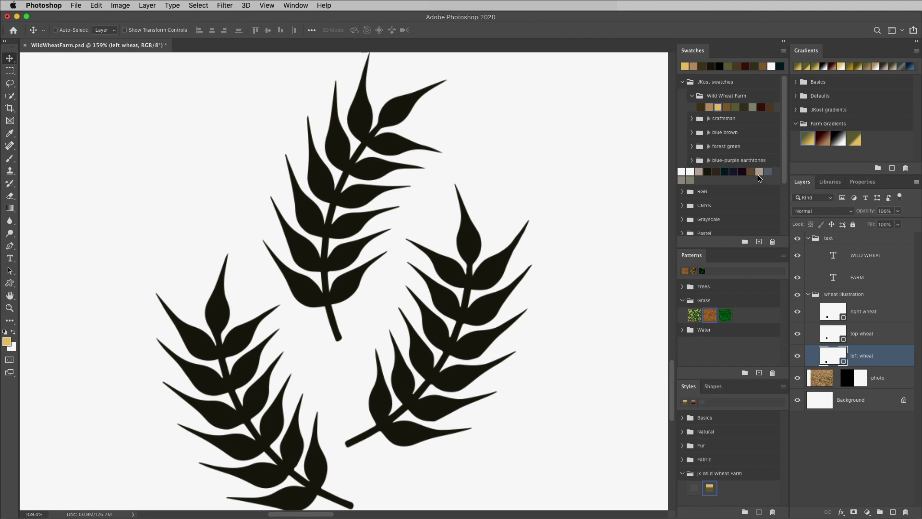
pyautogui.click(738, 106)
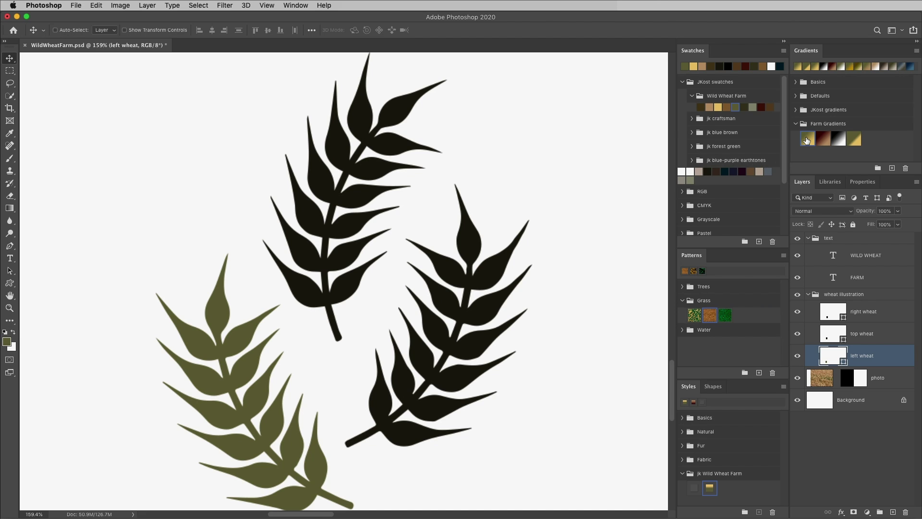
pyautogui.moveTo(807, 138); pyautogui.dragTo(485, 274)
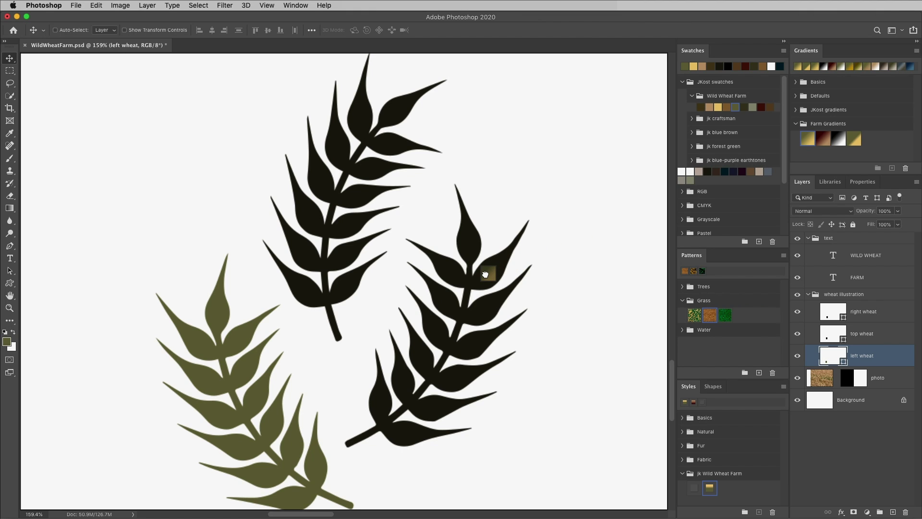
pyautogui.moveTo(485, 274); pyautogui.dragTo(486, 276)
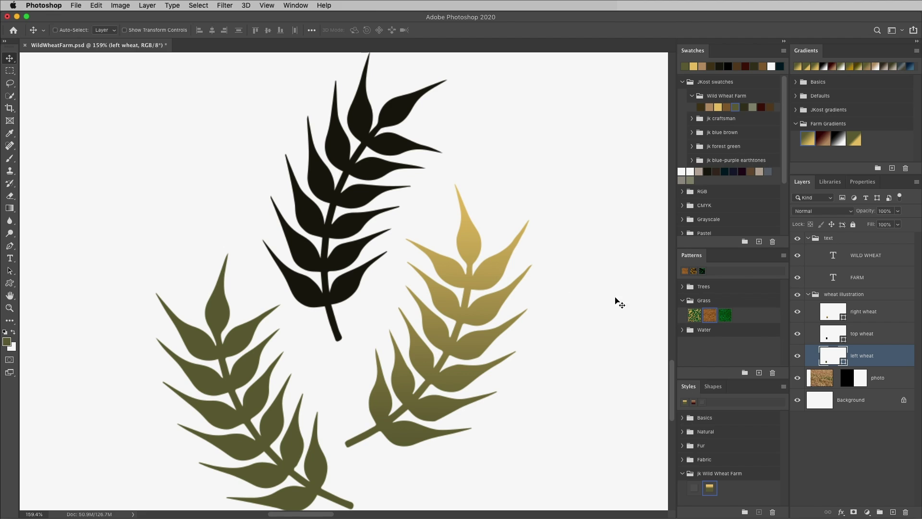
pyautogui.moveTo(709, 315); pyautogui.dragTo(835, 335)
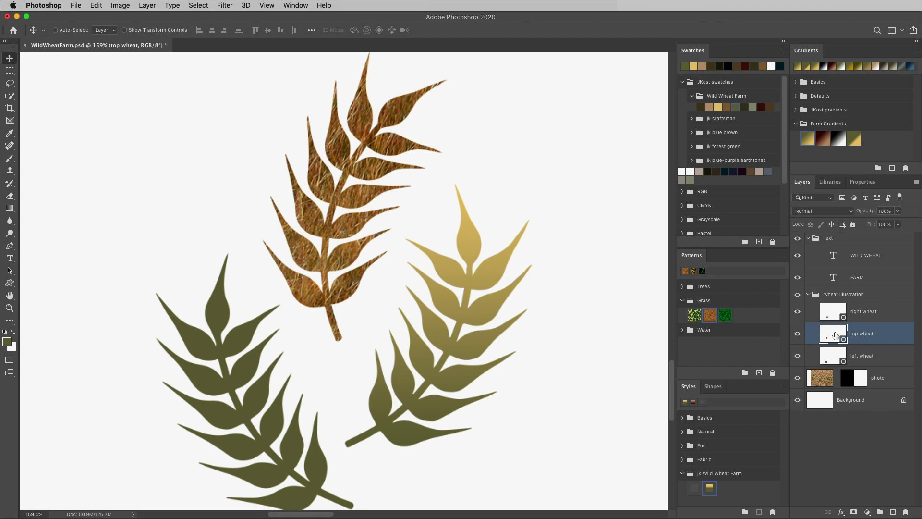
# Apply the gold-to-olive Farm gradient to all three wheat layers at once
pyautogui.click(870, 356)
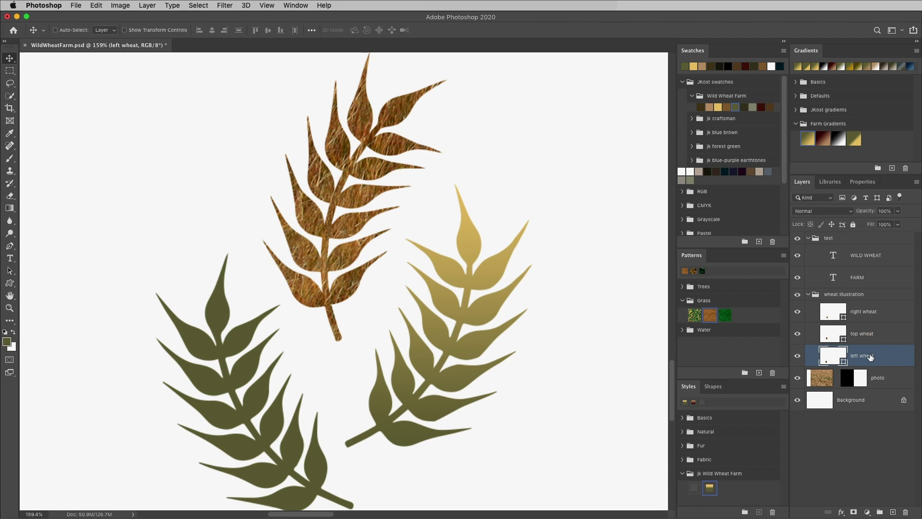
pyautogui.keyDown('shift'); pyautogui.click(872, 313); pyautogui.keyUp('shift')
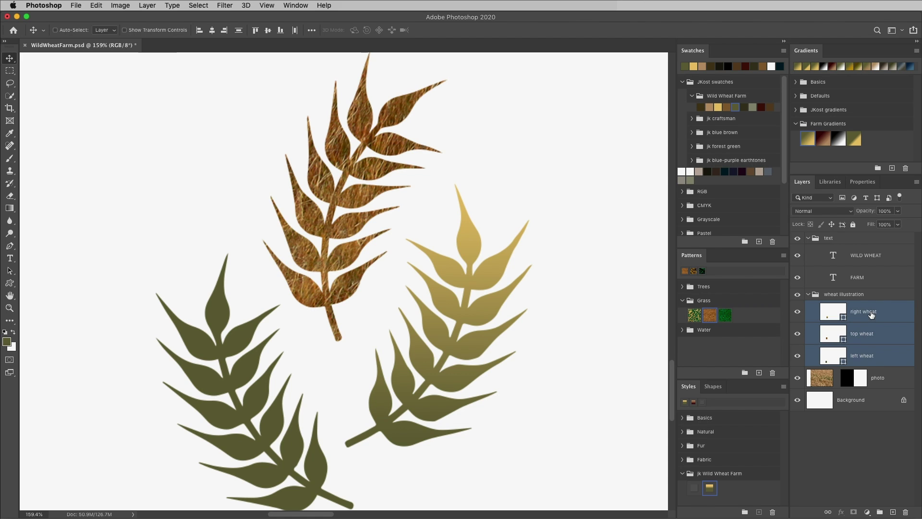
pyautogui.click(809, 140)
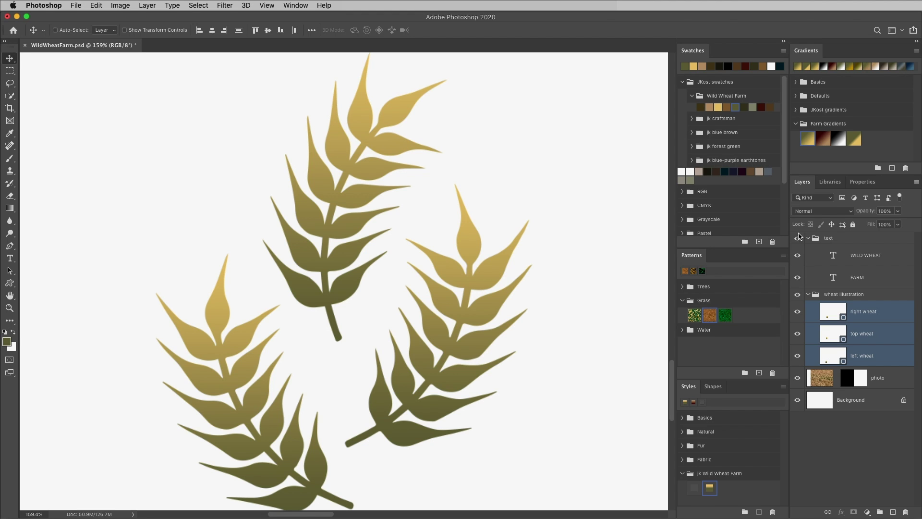
pyautogui.hotkey('alt', ']')
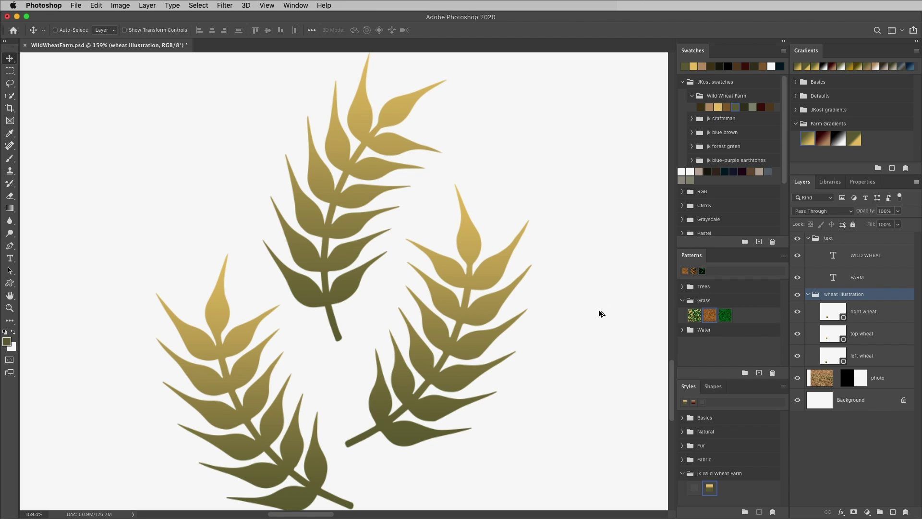
# Zoom out to the title, fill FARM olive, and overlay the gold-to-olive Farm gradient
pyautogui.click(833, 239)
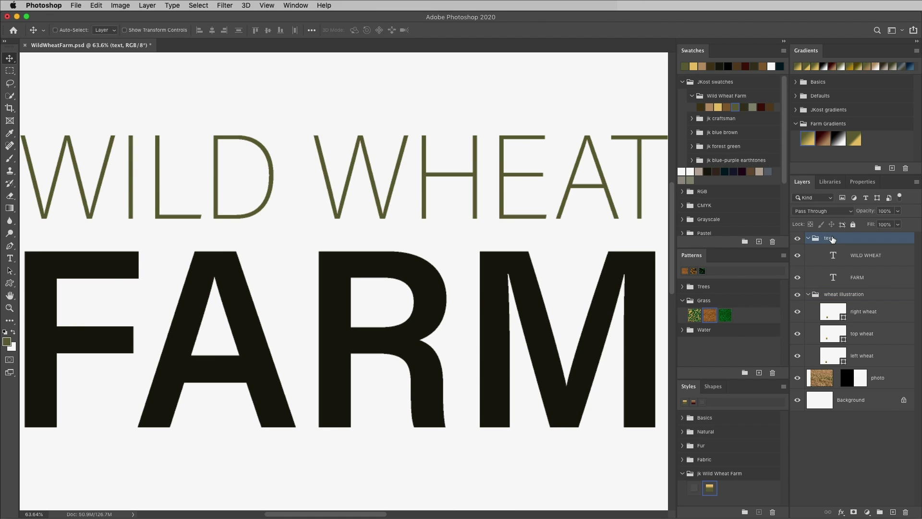
pyautogui.press('super+minus')
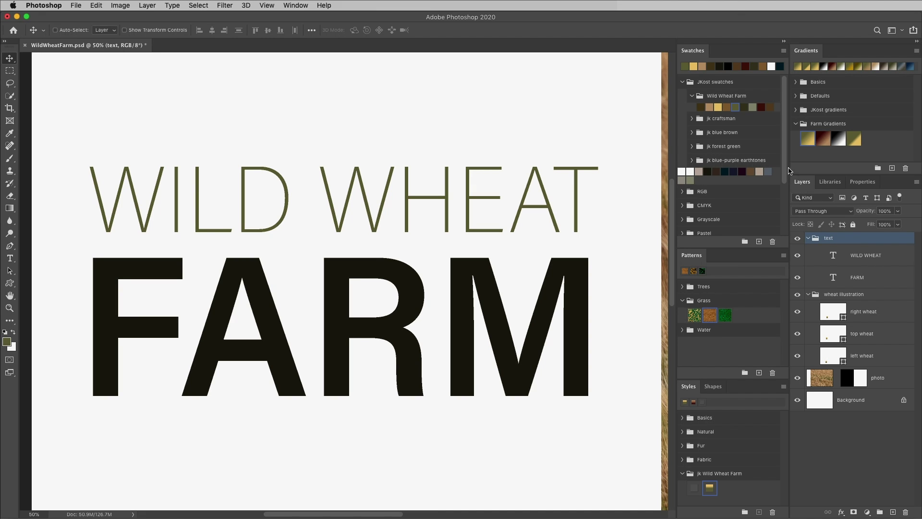
pyautogui.hotkey('alt', '[')
pyautogui.hotkey('alt', '[')
pyautogui.hotkey('alt', 'BackSpace')
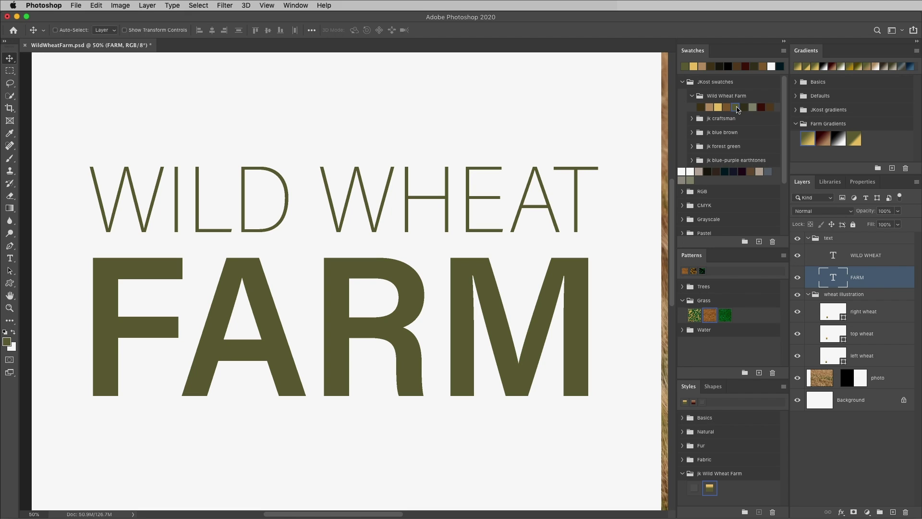
pyautogui.click(808, 139)
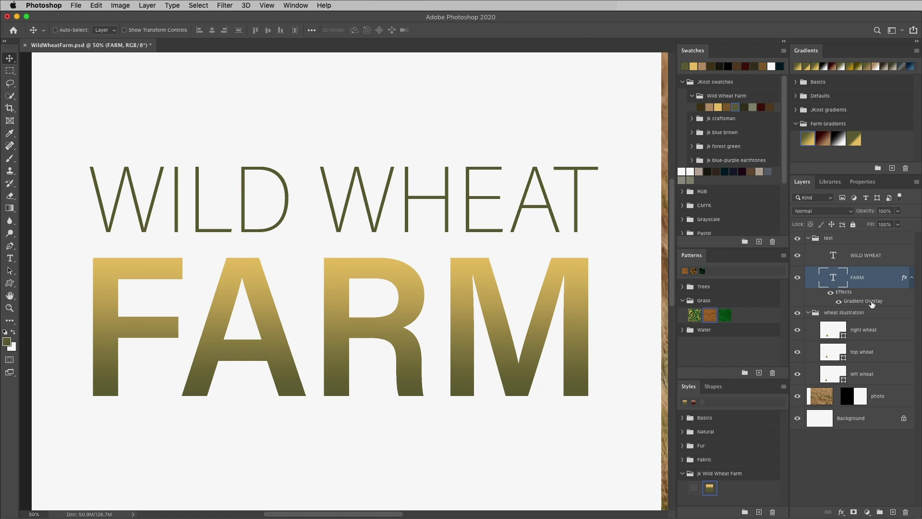
# Compare FARM with and without its gradient overlay and change its colour to gold
pyautogui.click(840, 302)
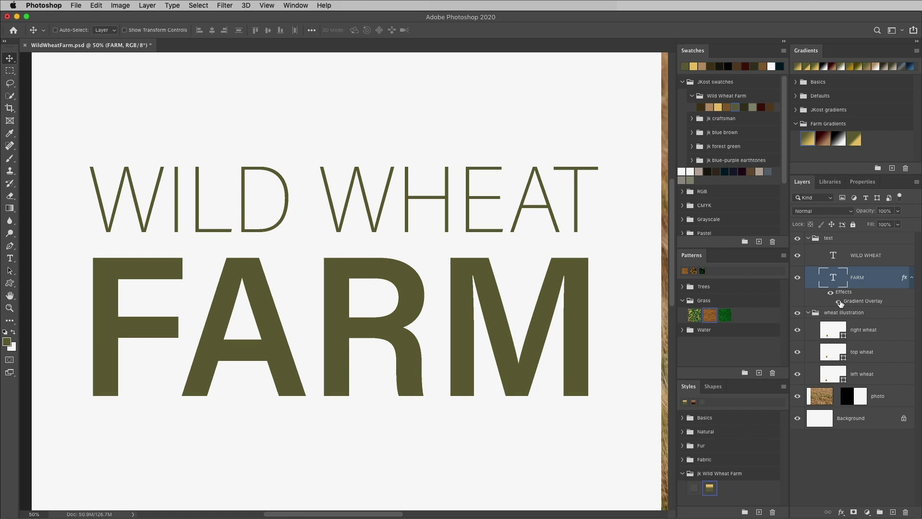
pyautogui.click(840, 302)
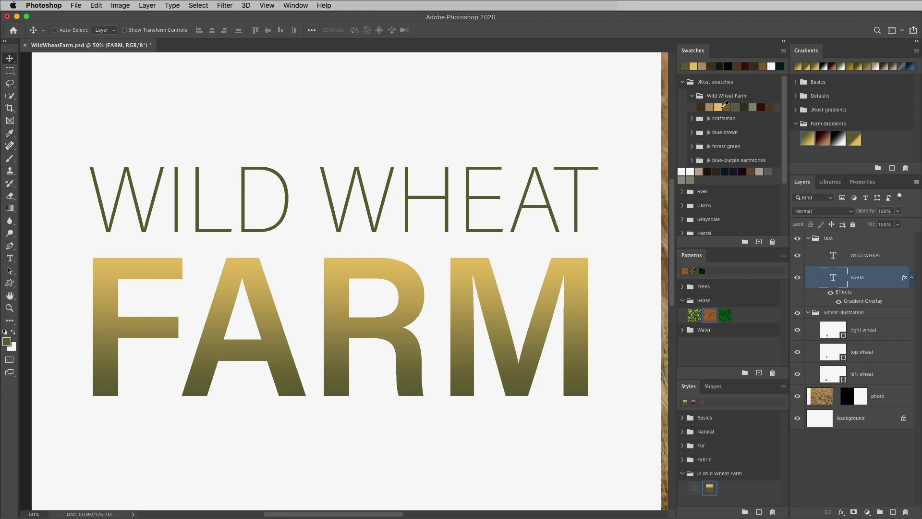
pyautogui.click(718, 107)
pyautogui.click(838, 301)
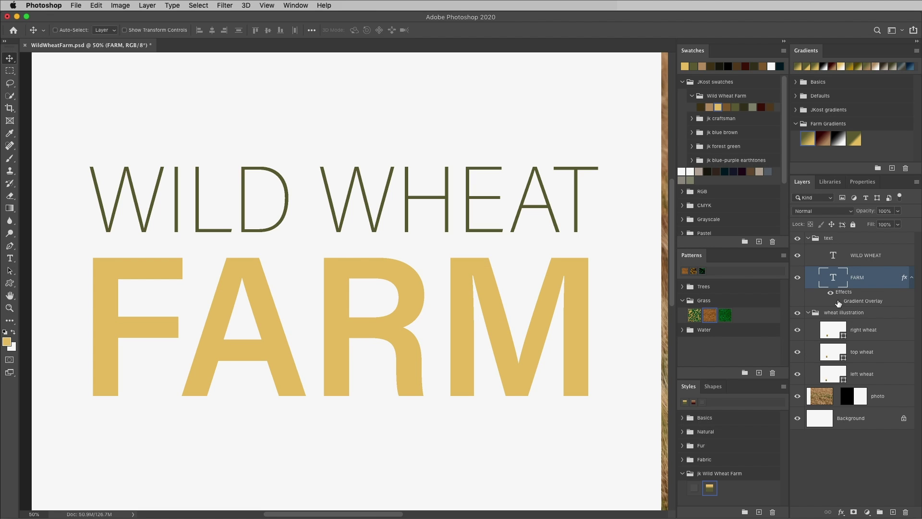
pyautogui.click(838, 301)
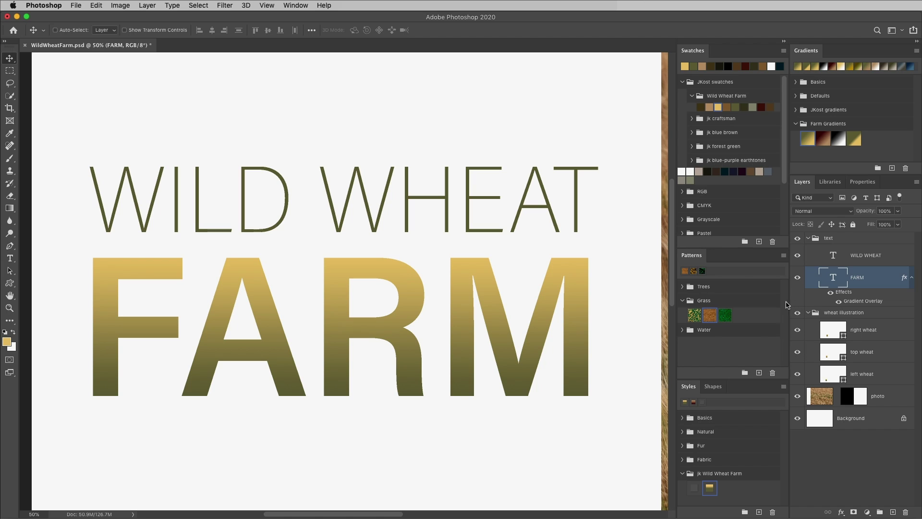
# Try a Grass pattern overlay on FARM, then delete all its layer effects
pyautogui.click(710, 315)
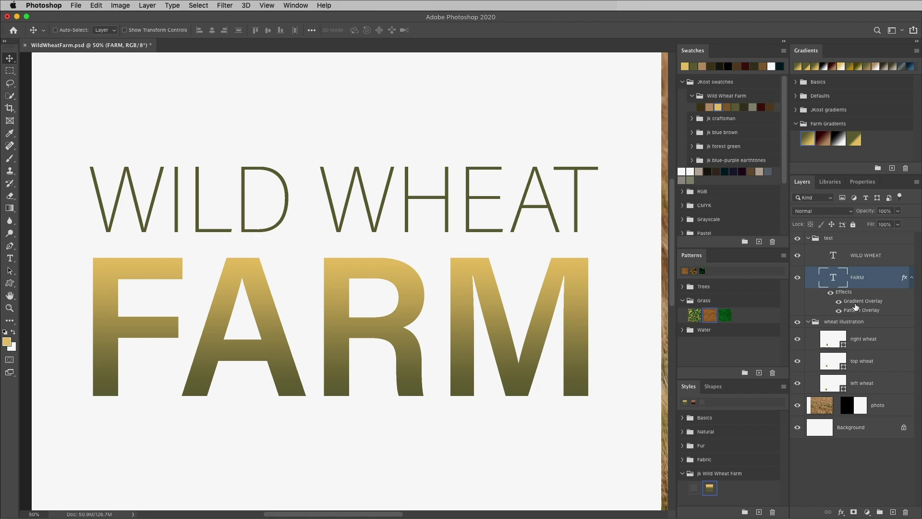
pyautogui.click(840, 302)
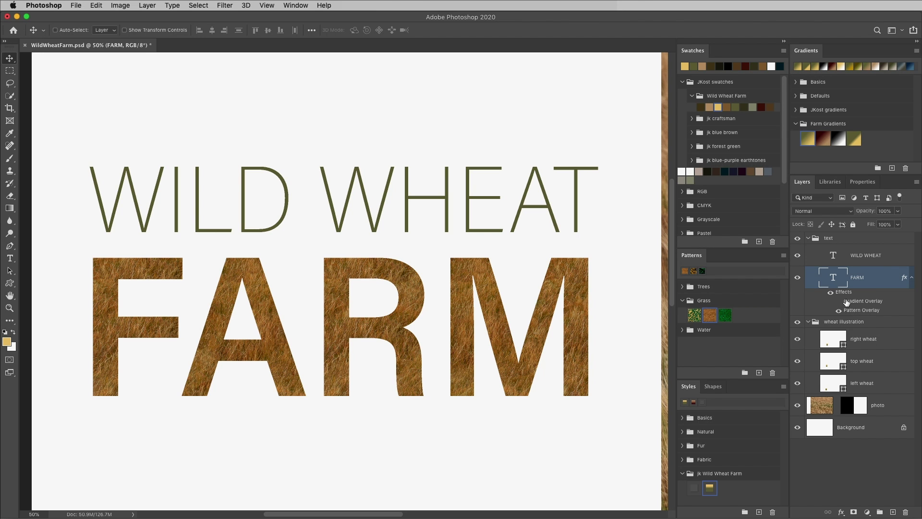
pyautogui.moveTo(844, 299); pyautogui.dragTo(904, 512)
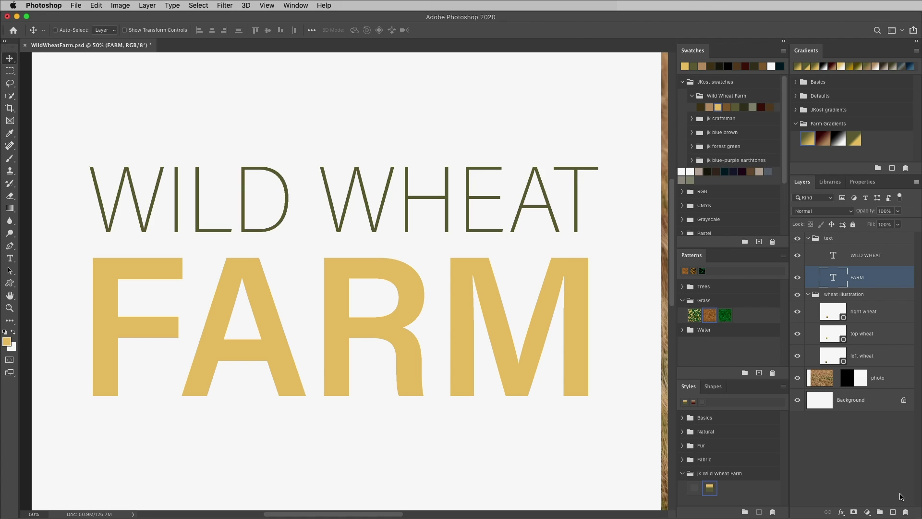
# Colour the WILD WHEAT and FARM text layers dark olive, then select the wheat photo layer
pyautogui.keyDown('shift'); pyautogui.click(858, 255); pyautogui.keyUp('shift')
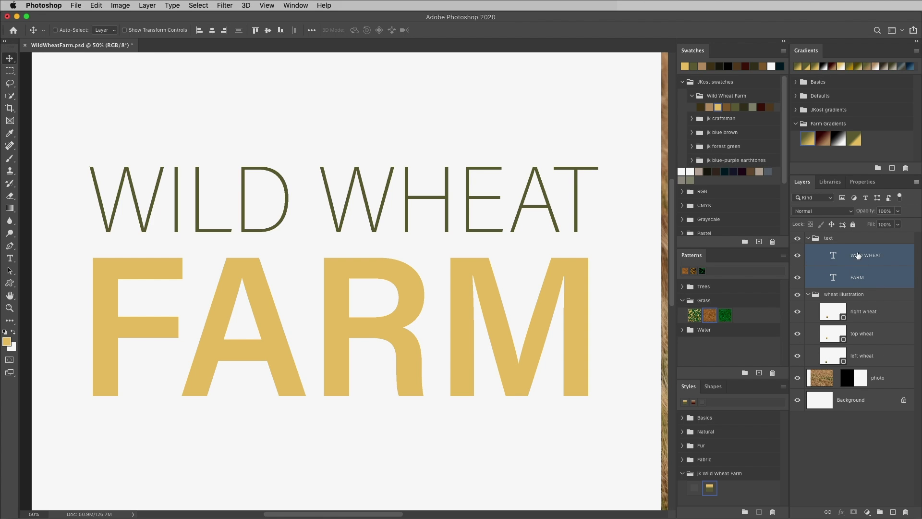
pyautogui.click(736, 107)
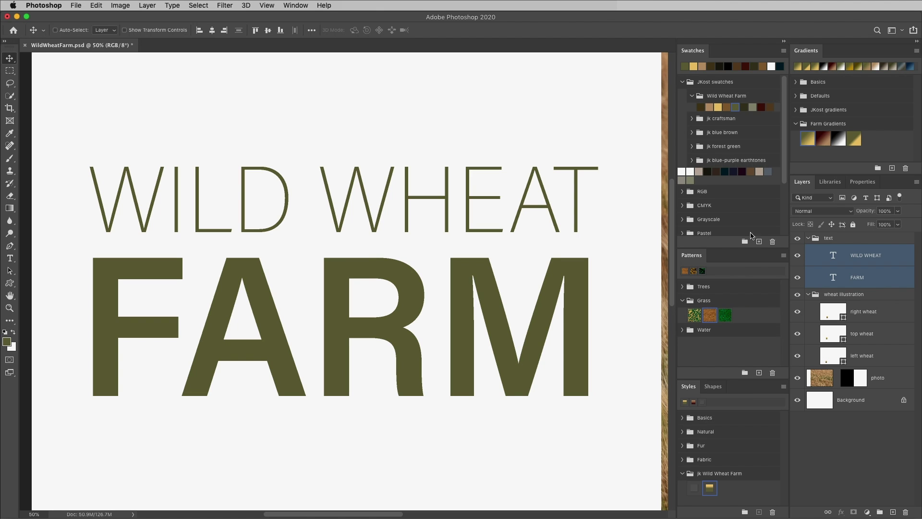
pyautogui.click(820, 379)
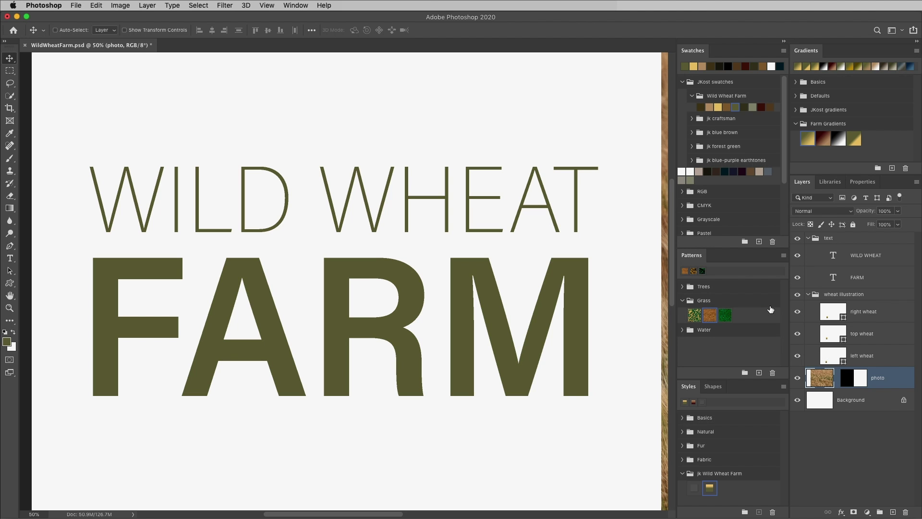
# Fit the layout on screen and add a dark olive Color Fill clipped to the wheat photo
pyautogui.press('super+0')
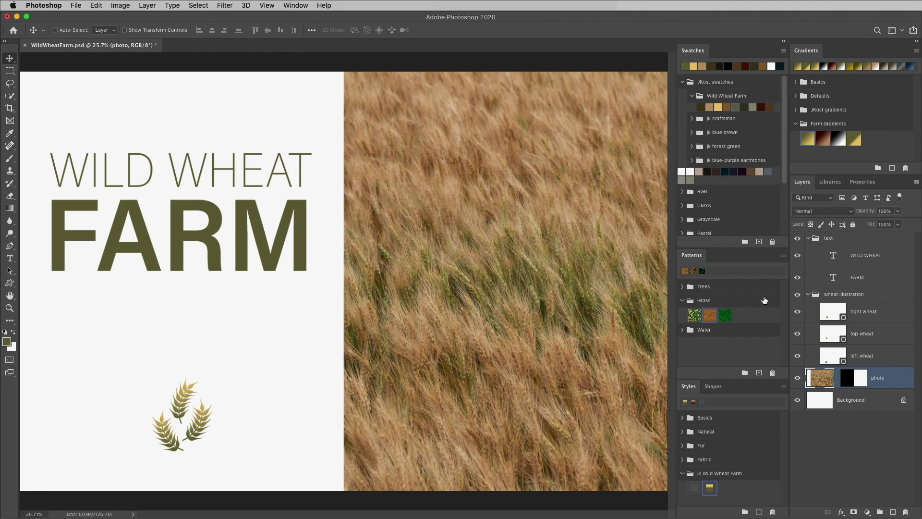
pyautogui.click(744, 106)
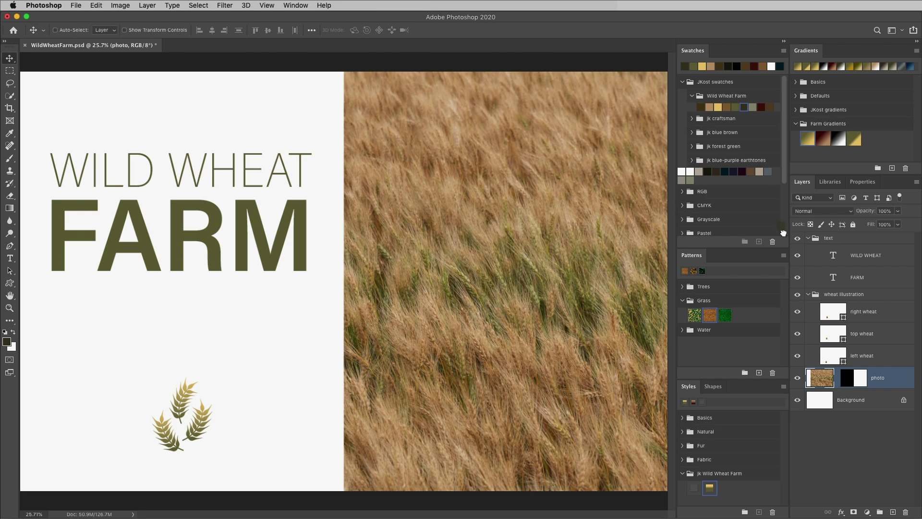
pyautogui.moveTo(821, 377); pyautogui.dragTo(823, 383)
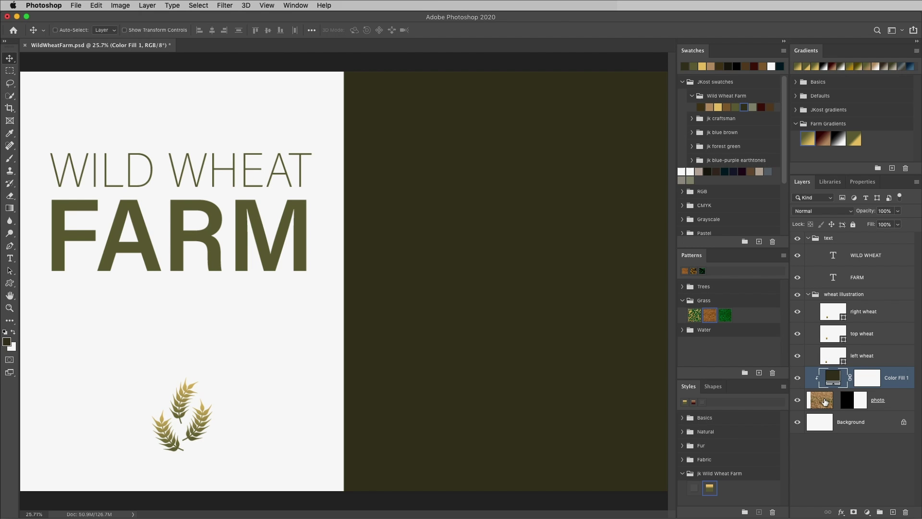
pyautogui.click(824, 213)
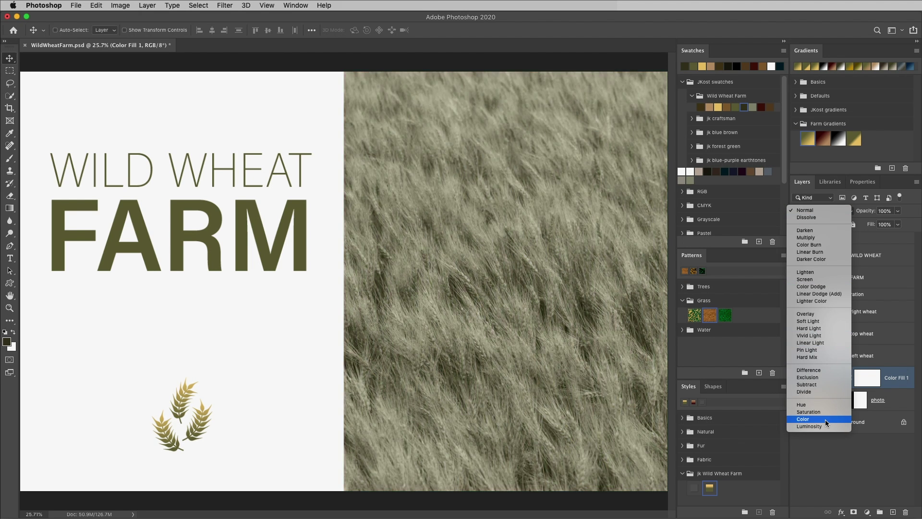
# Set the fill to Color blend mode and swap it for the black-to-white Farm gradient
pyautogui.click(825, 419)
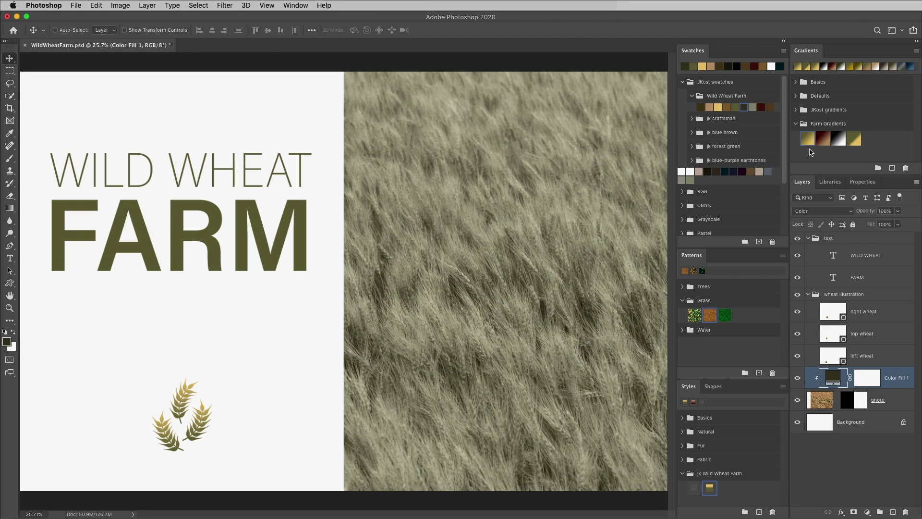
pyautogui.moveTo(807, 141); pyautogui.dragTo(834, 381)
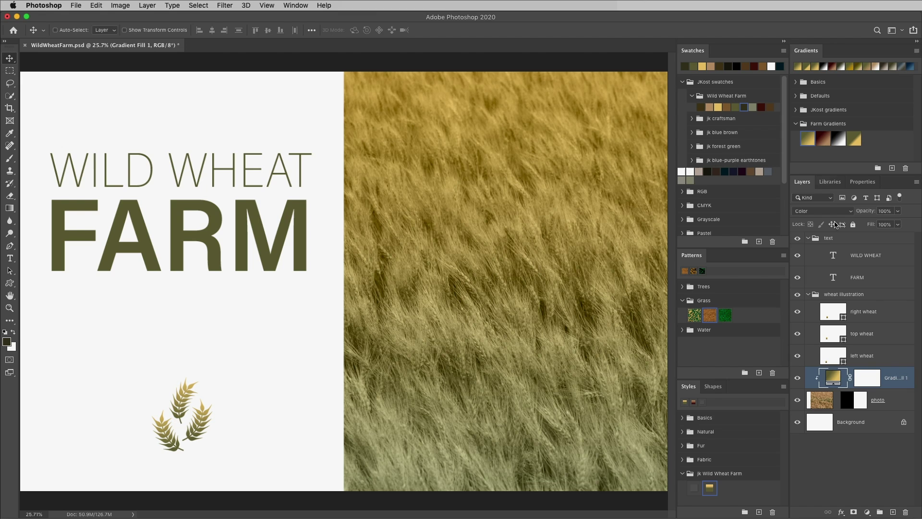
pyautogui.moveTo(838, 139); pyautogui.dragTo(834, 382)
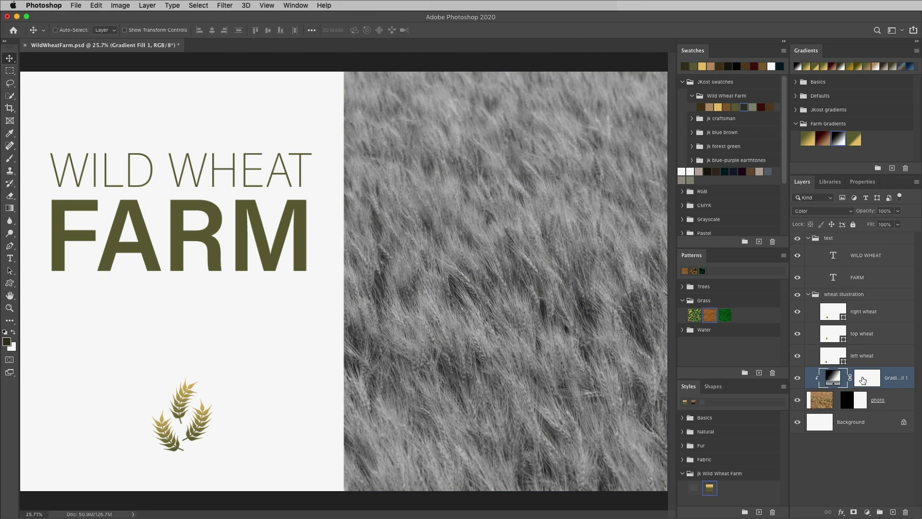
# Draw a gradient on the fill's mask so the grey fades out toward the photo's bottom
pyautogui.click(863, 379)
pyautogui.press('g')
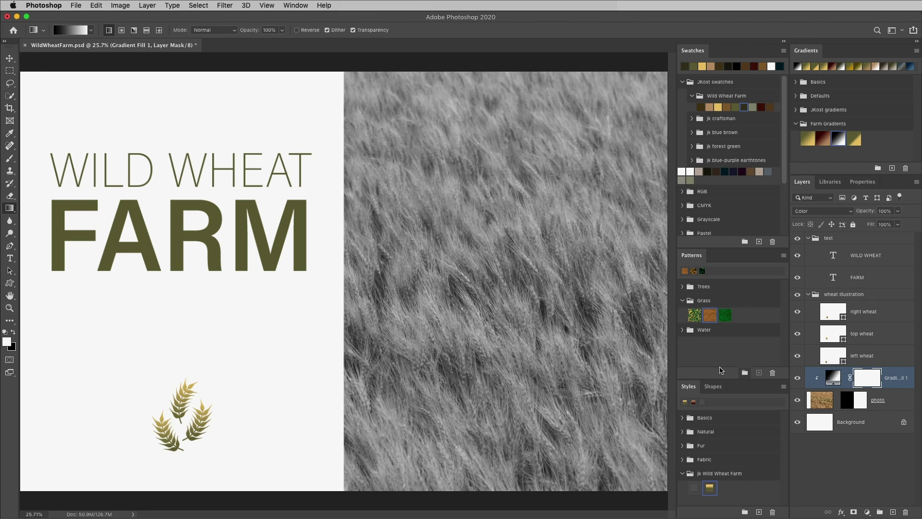
pyautogui.moveTo(597, 409); pyautogui.dragTo(600, 161)
pyautogui.click(856, 297)
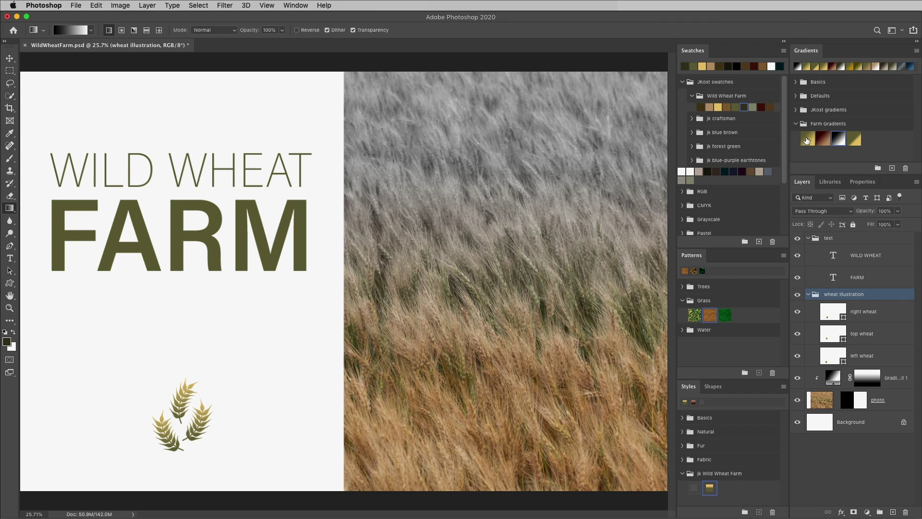
# Clip a gold Farm gradient fill at 20% scale to the wheat illustration, shifted so the top sprig is gold
pyautogui.click(853, 140)
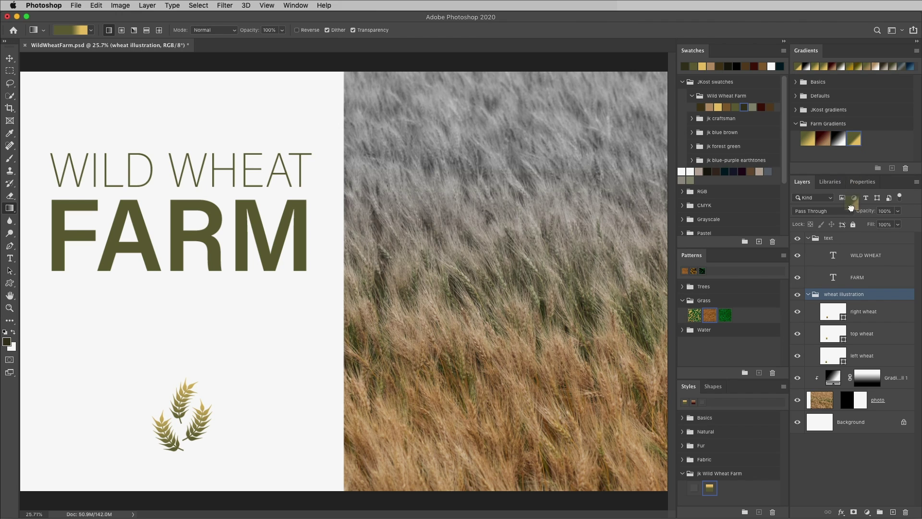
pyautogui.moveTo(851, 207); pyautogui.dragTo(841, 298)
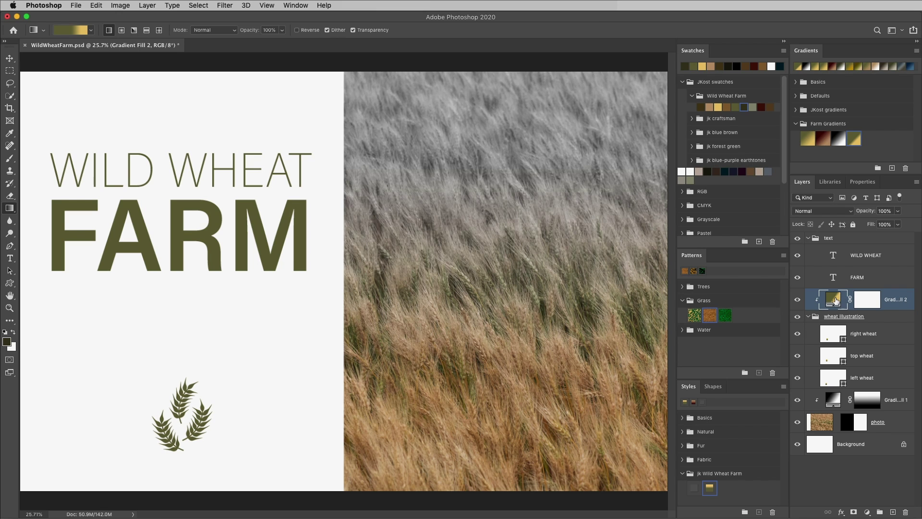
pyautogui.doubleClick(841, 298)
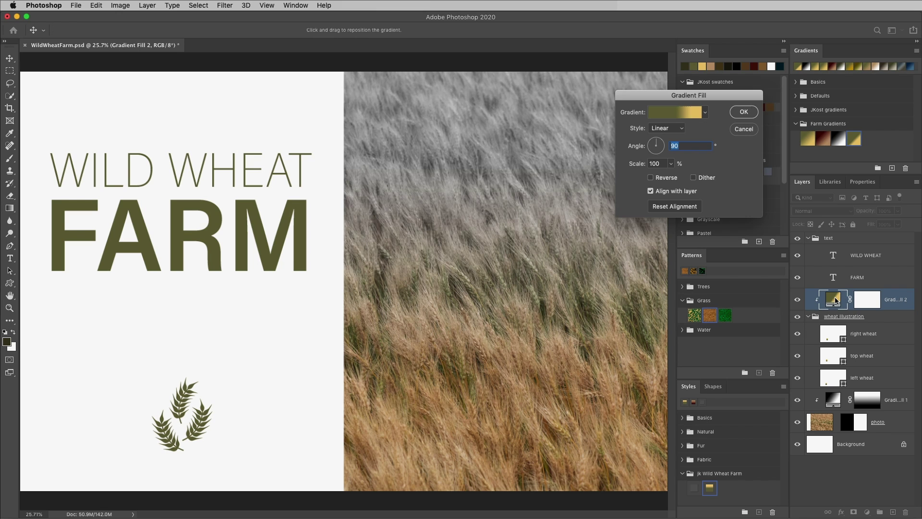
pyautogui.doubleClick(659, 164)
pyautogui.write('20')
pyautogui.press('Return')
pyautogui.moveTo(241, 319); pyautogui.dragTo(244, 375)
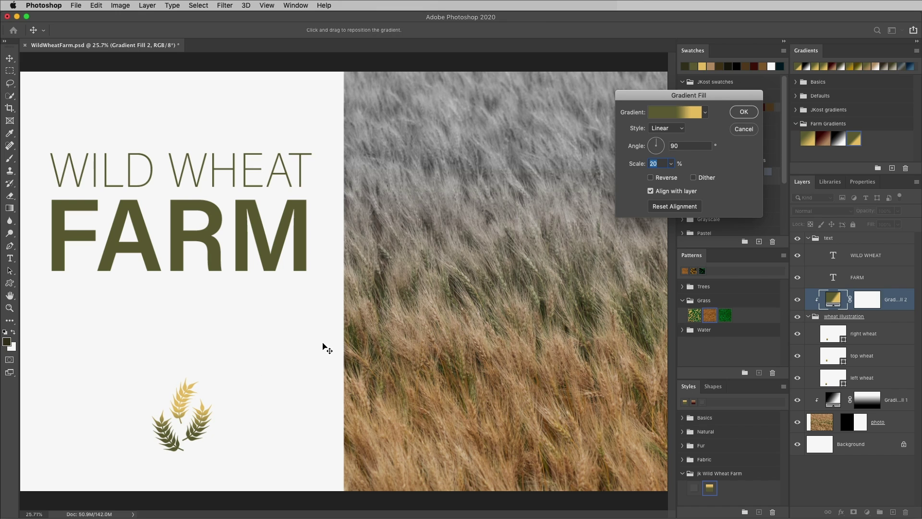
pyautogui.click(743, 114)
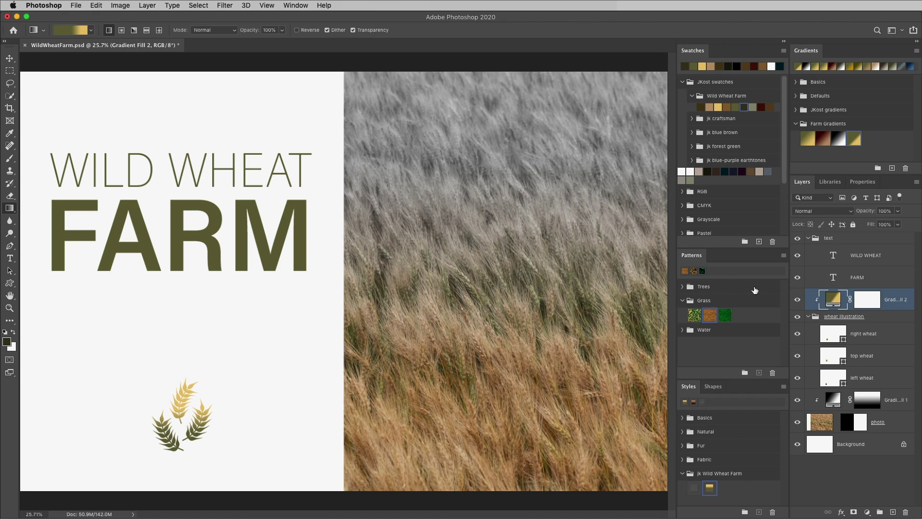
# Give the text group the jk Wild Wheat Farm gold gradient style plus its drop shadow
pyautogui.click(835, 239)
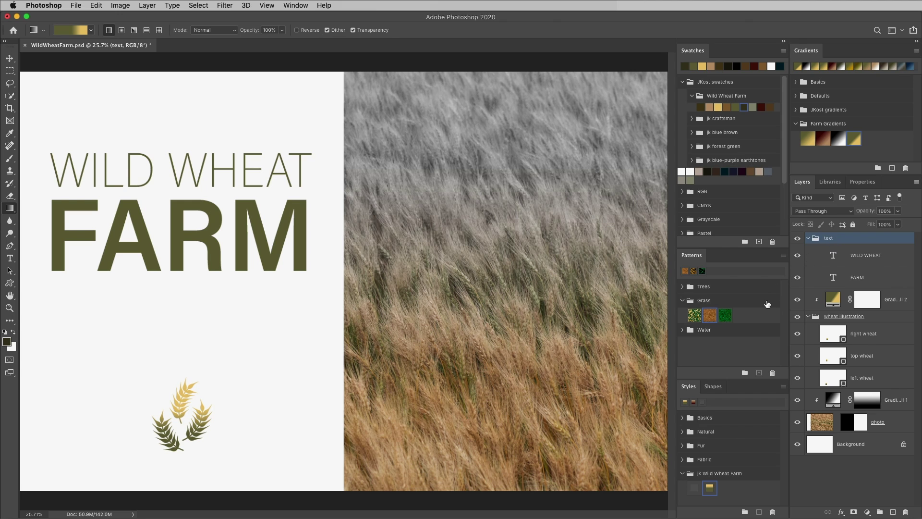
pyautogui.click(694, 489)
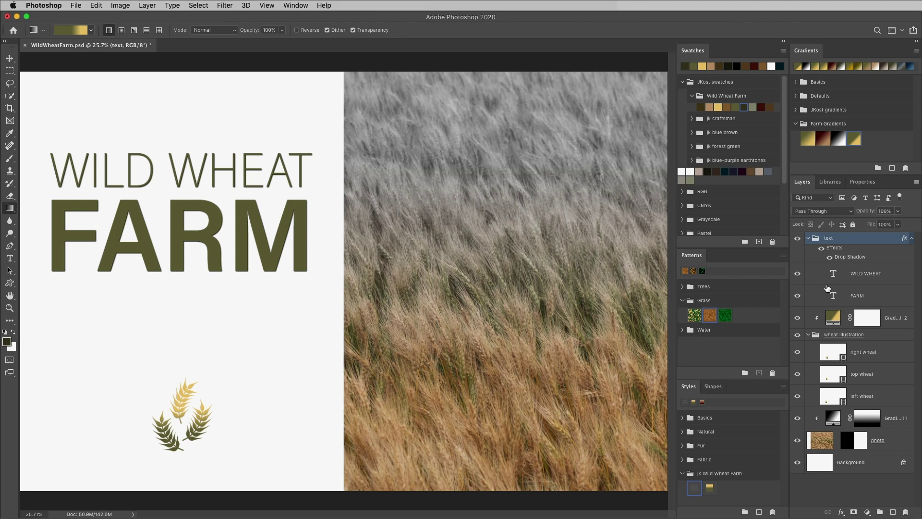
pyautogui.click(709, 487)
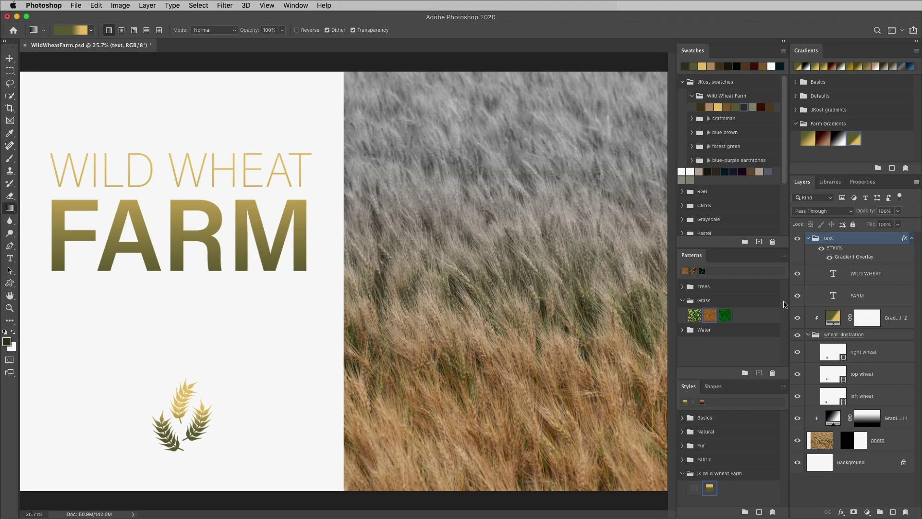
pyautogui.moveTo(694, 474); pyautogui.dragTo(834, 241)
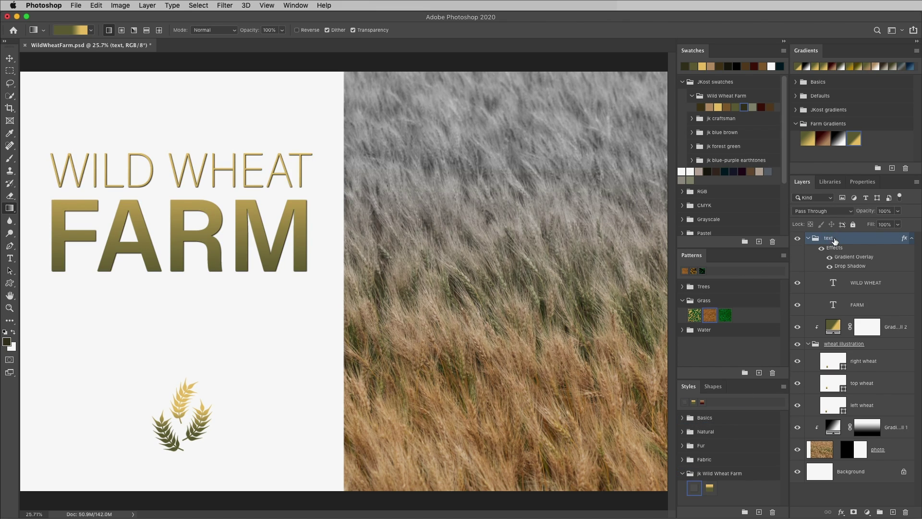
# Drag the hen shape from the Farm Animals shapes into the layout
pyautogui.press('v')
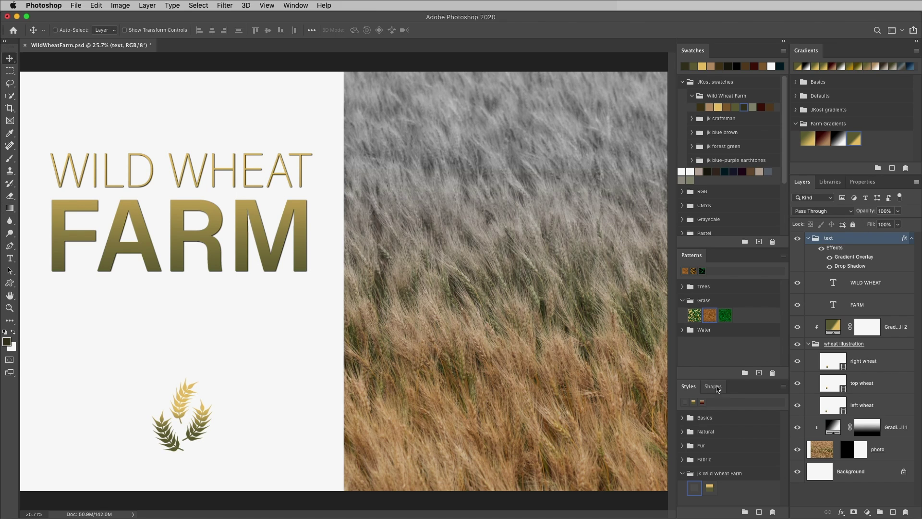
pyautogui.click(714, 386)
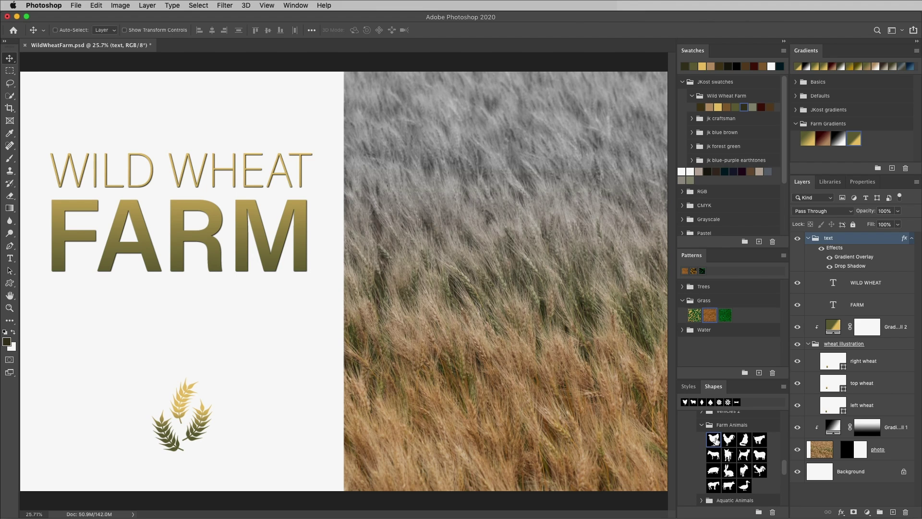
pyautogui.moveTo(714, 440); pyautogui.dragTo(594, 422)
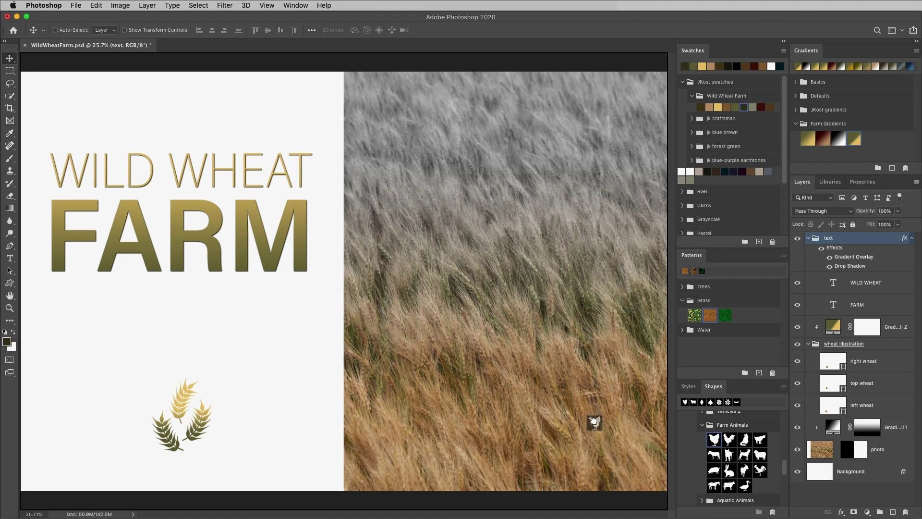
pyautogui.moveTo(594, 421); pyautogui.dragTo(580, 409)
pyautogui.moveTo(580, 409); pyautogui.dragTo(302, 248)
pyautogui.moveTo(301, 248); pyautogui.dragTo(839, 235)
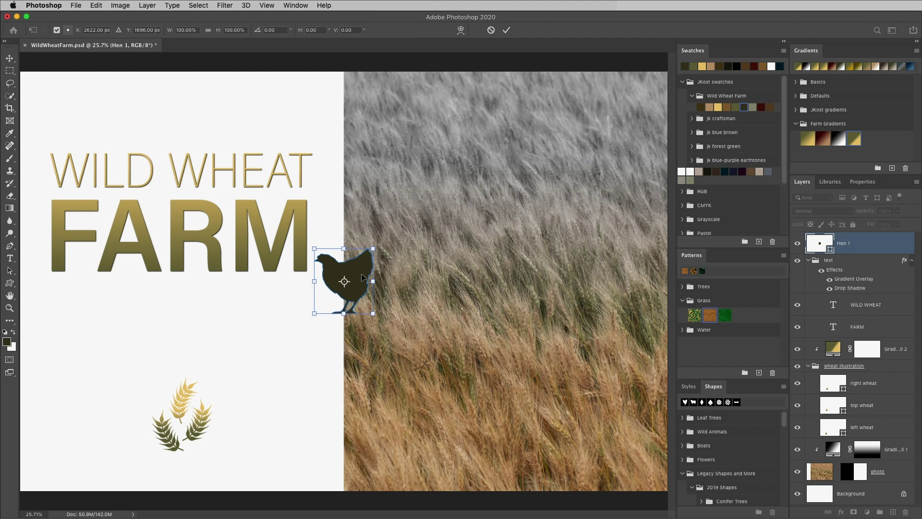
# Move the hen up onto WILD WHEAT and shrink it to about two-thirds size
pyautogui.moveTo(362, 277); pyautogui.dragTo(317, 116)
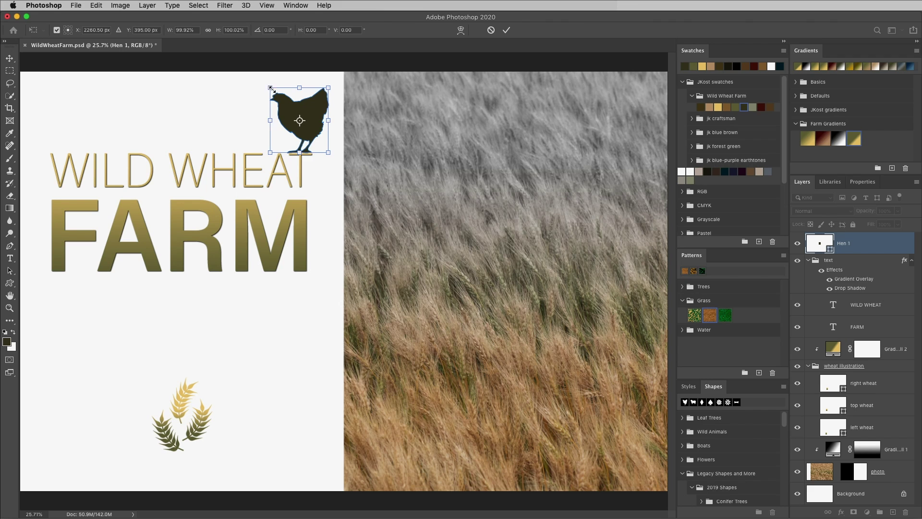
pyautogui.moveTo(270, 88); pyautogui.dragTo(304, 131)
pyautogui.press('Return')
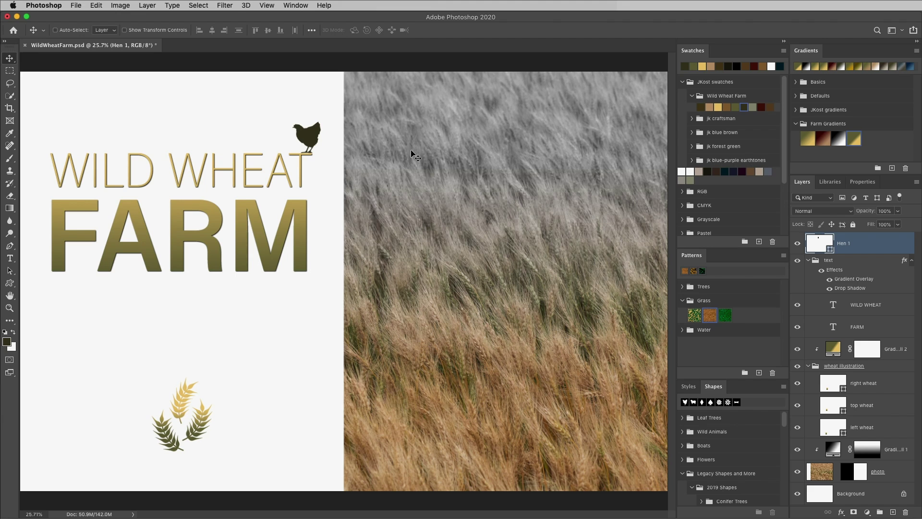